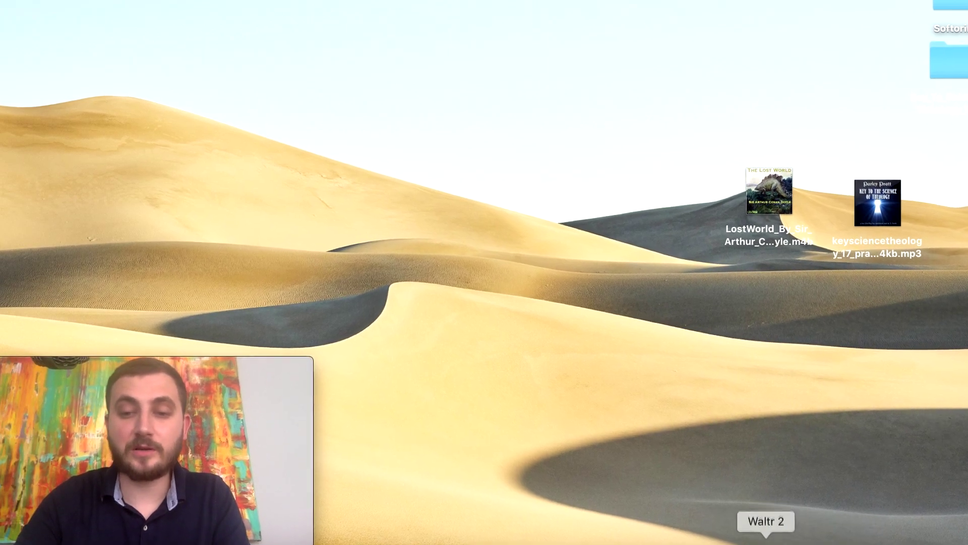
Launch WALTR 2 from the Dock so it recognises the reconnected iPod HP-USE.
click(766, 539)
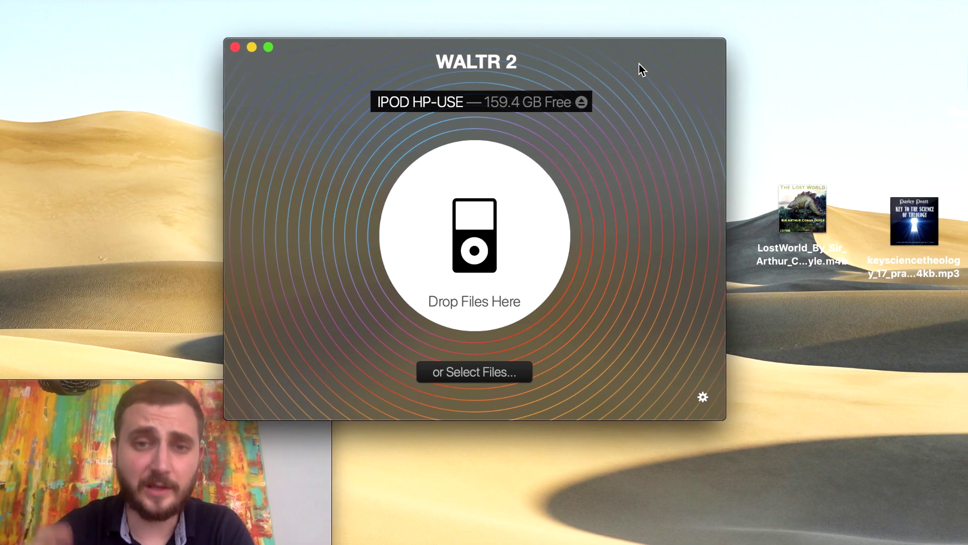
Drop the Lost World M4B and MP3 audiobooks together into WALTR 2 for transfer.
drag(802, 212, 844, 93)
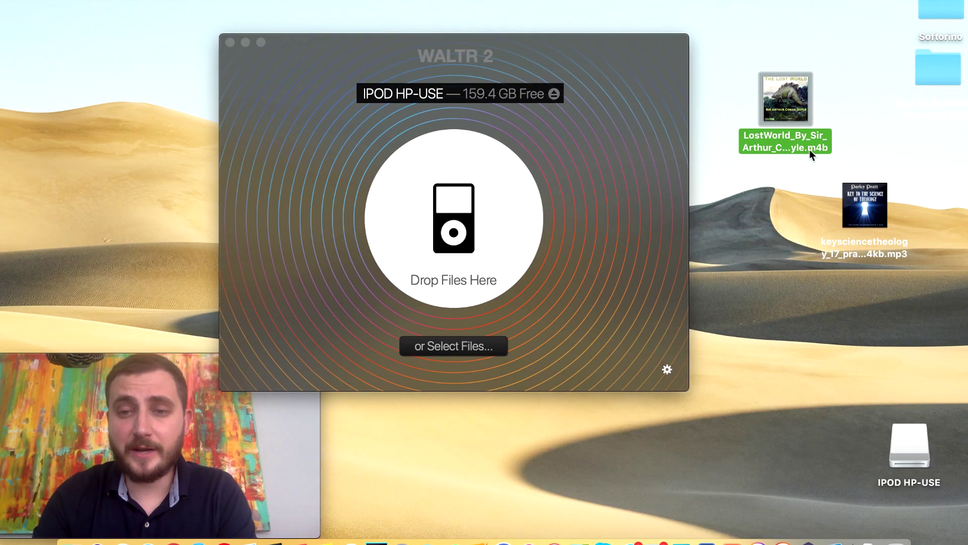
drag(878, 201, 883, 145)
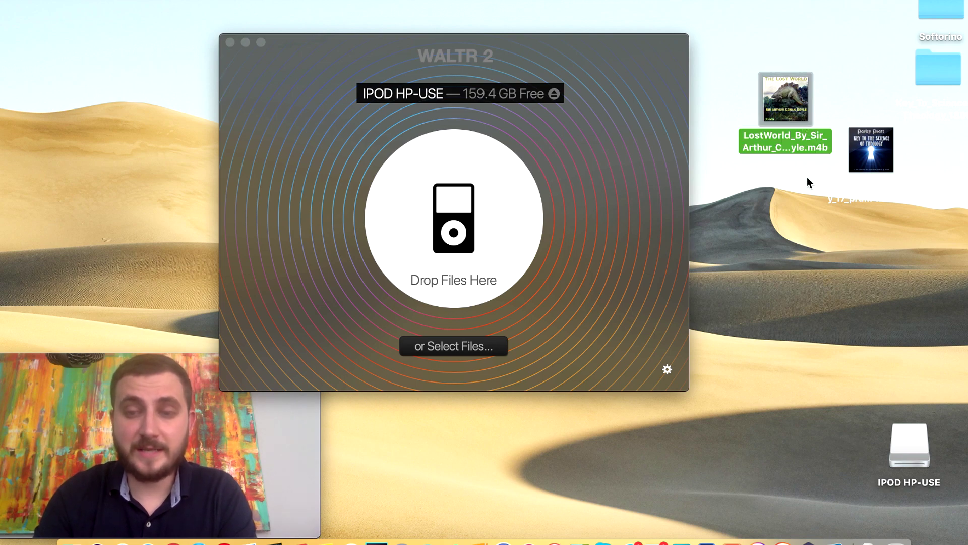
click(870, 155)
super+click(800, 121)
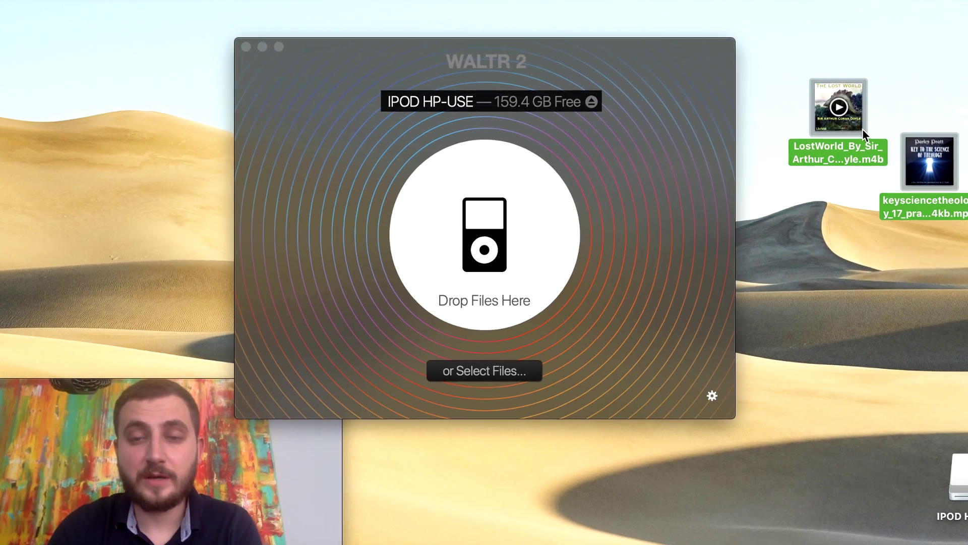
drag(838, 132, 876, 226)
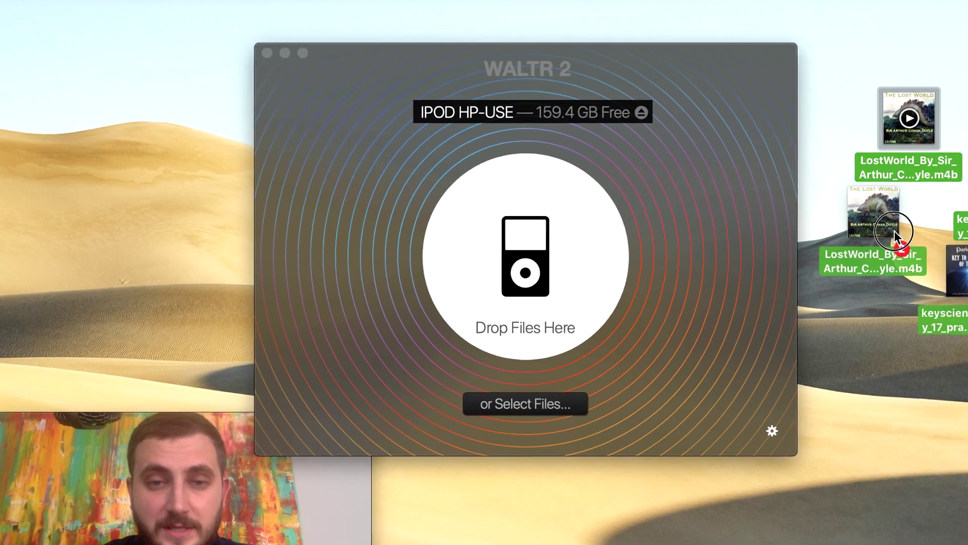
mouse_move(877, 226)
mouse_down()
mouse_move(615, 252)
mouse_move(635, 260)
mouse_up()
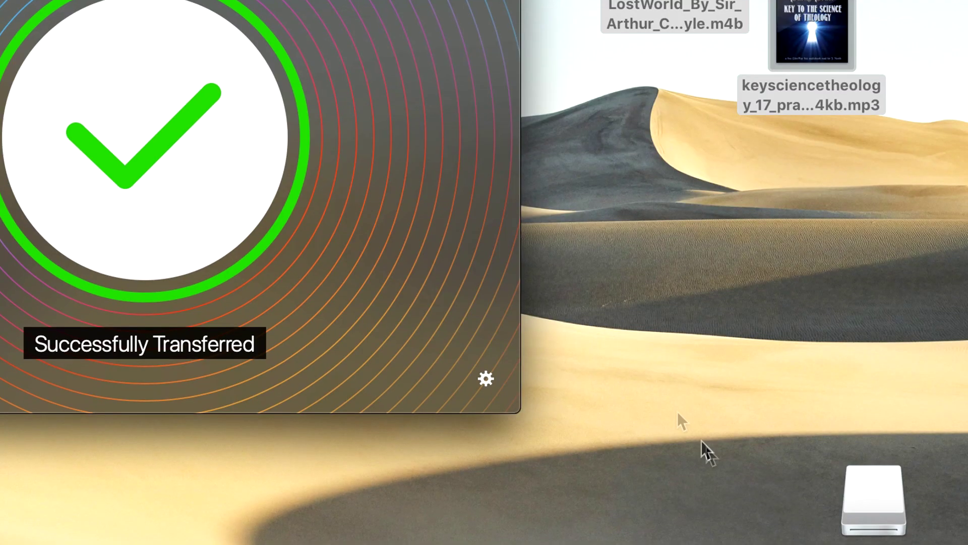
Eject the IPOD HP-USE drive from the Finder desktop.
right_click(839, 496)
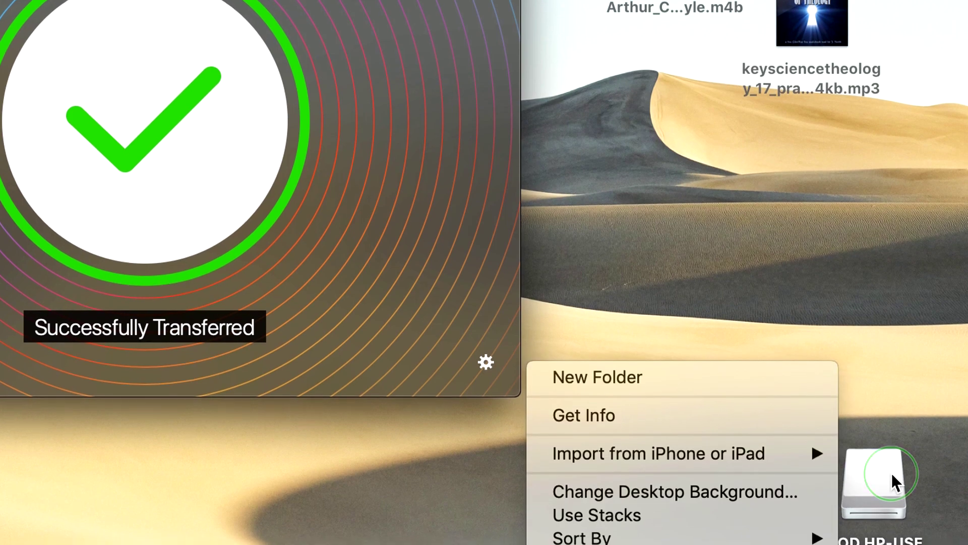
key(Escape)
right_click(891, 468)
key(Escape)
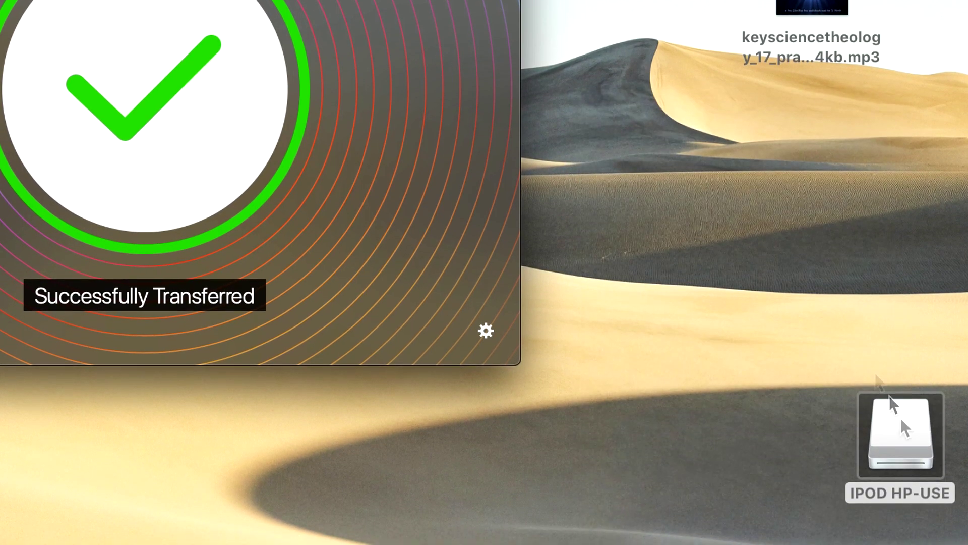
right_click(904, 428)
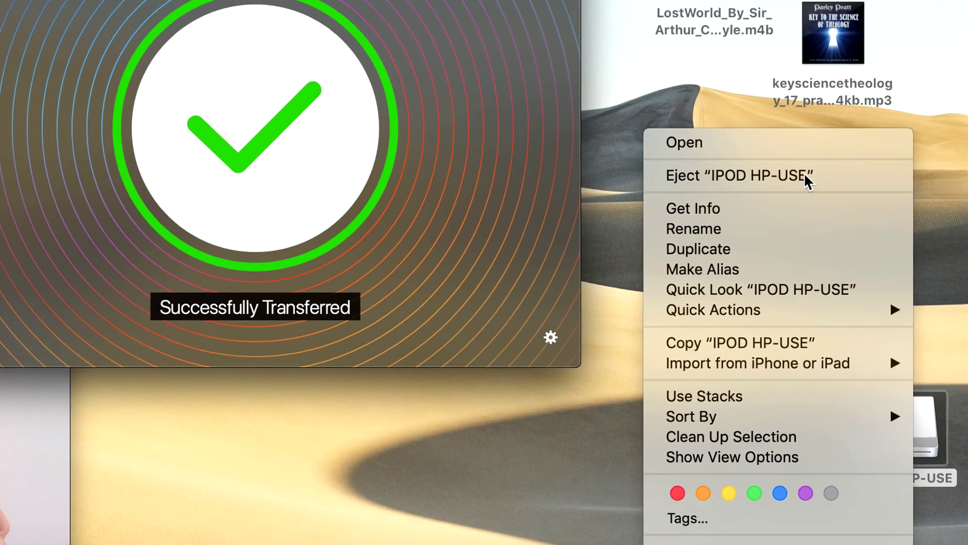
click(780, 136)
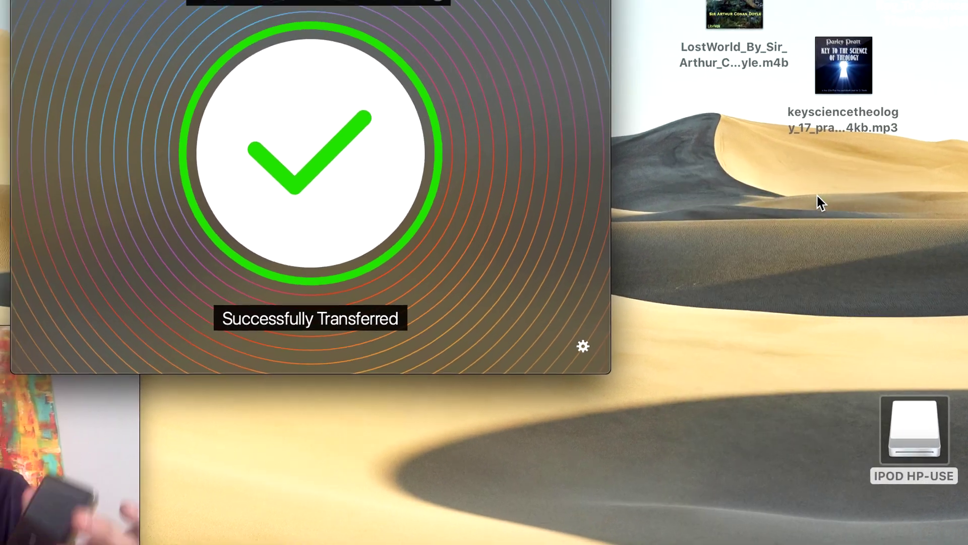